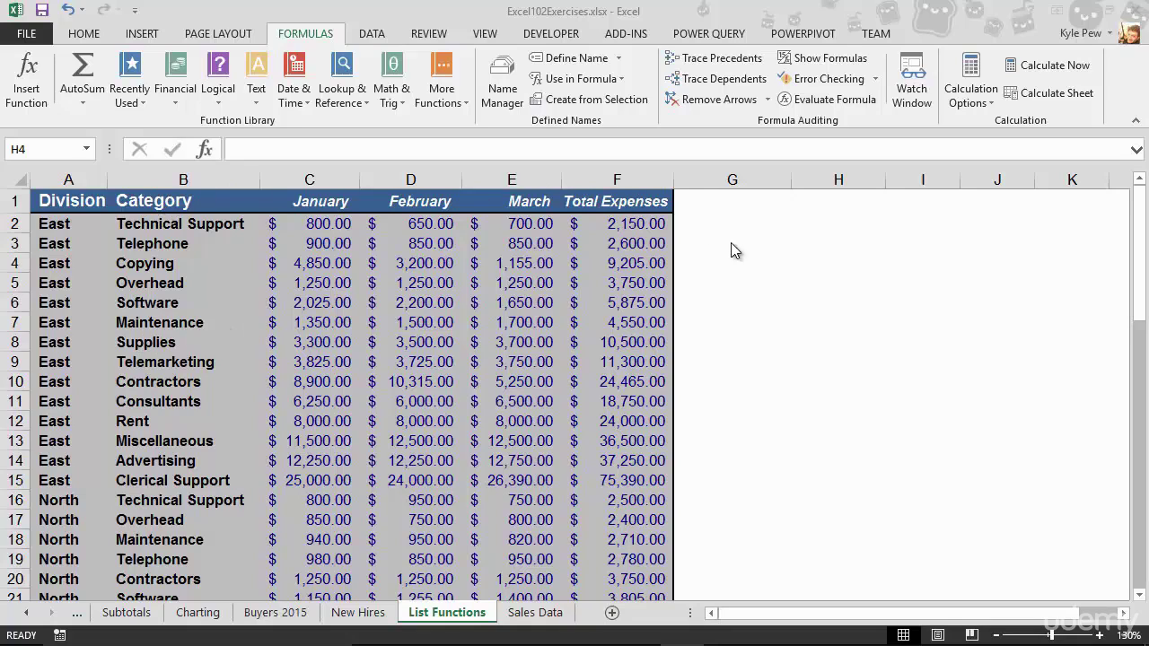
Step: Enter the criteria heading 'Category' in H3 and 'Supplies' beneath it in H4
click(829, 239)
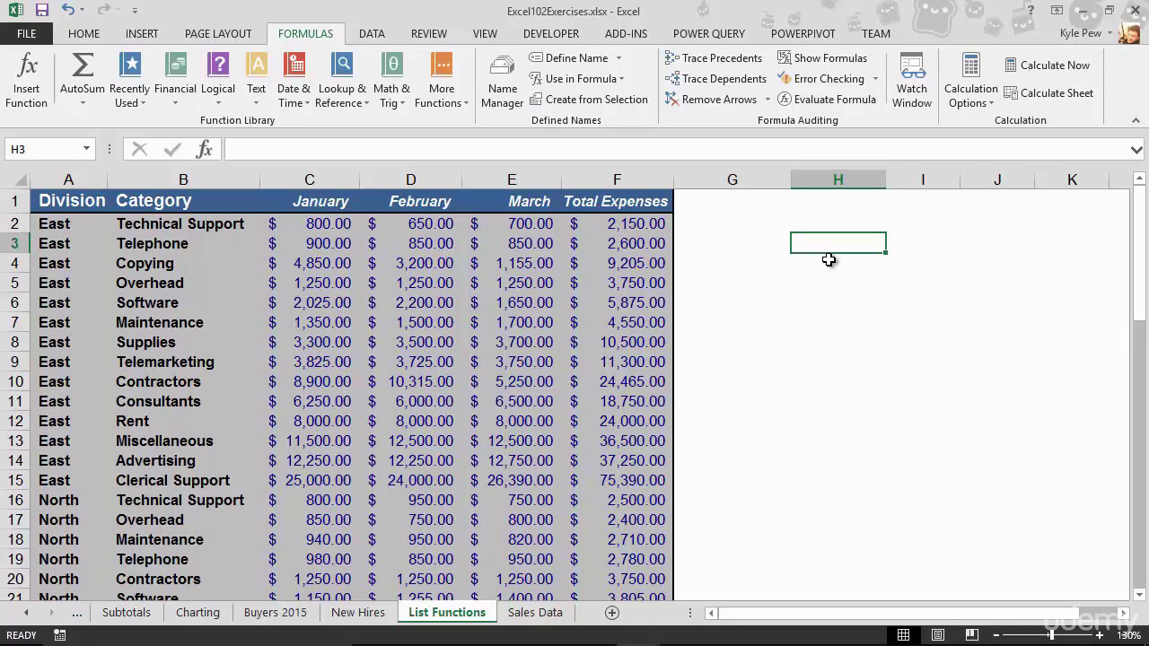
text(Category)
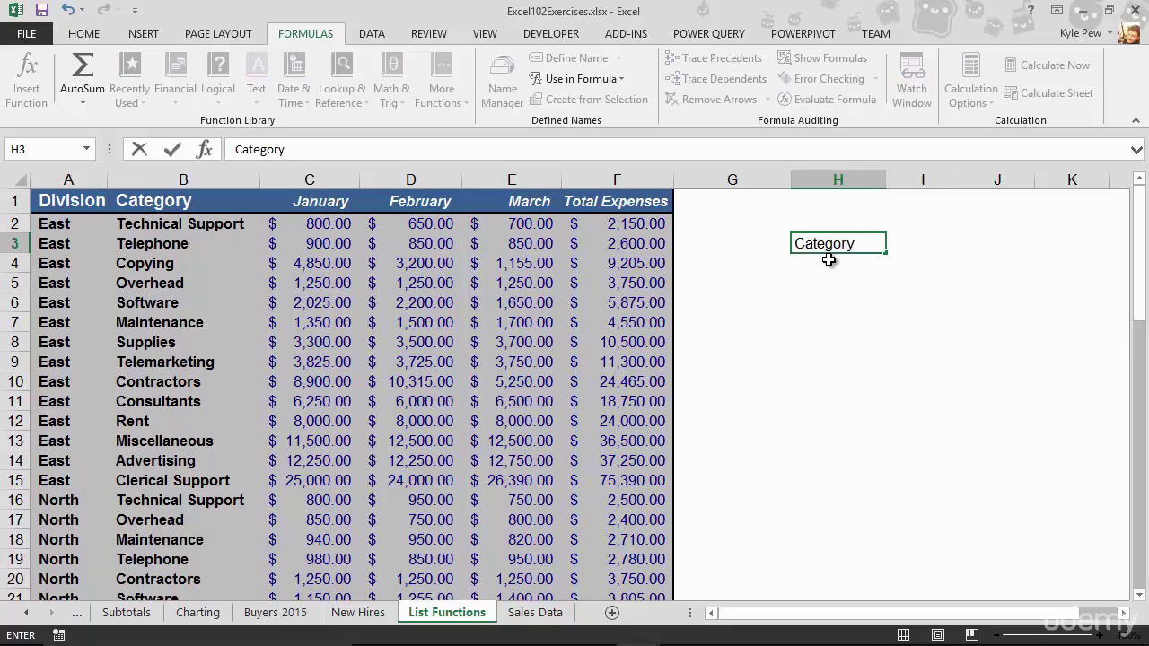
key(Return)
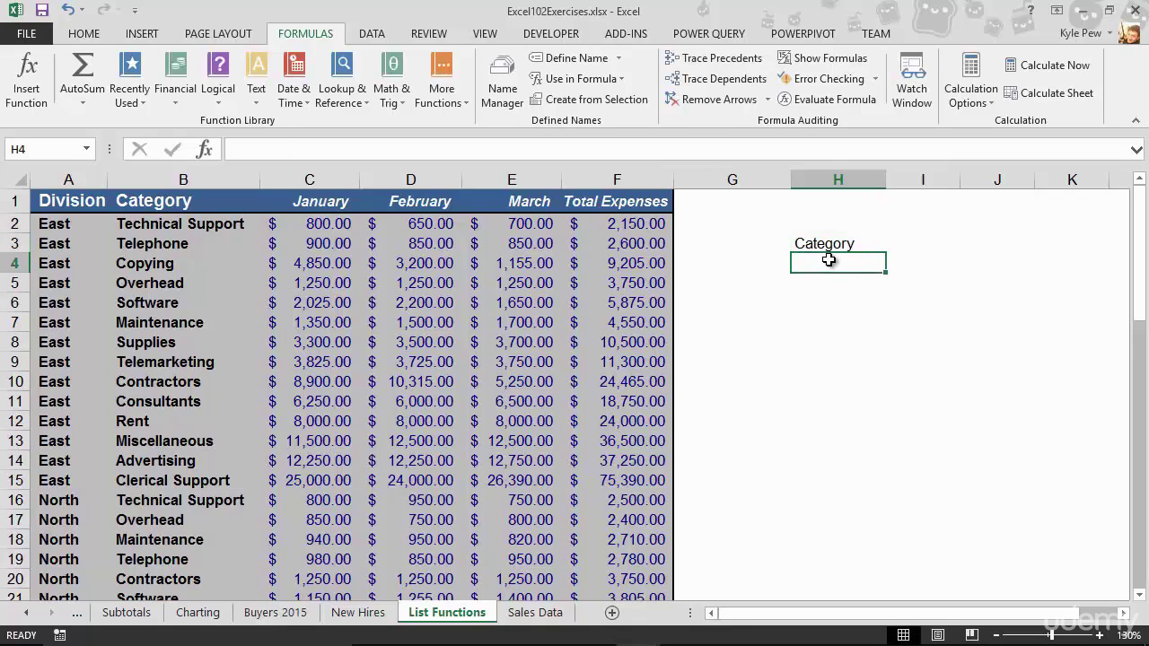
text(Supplies)
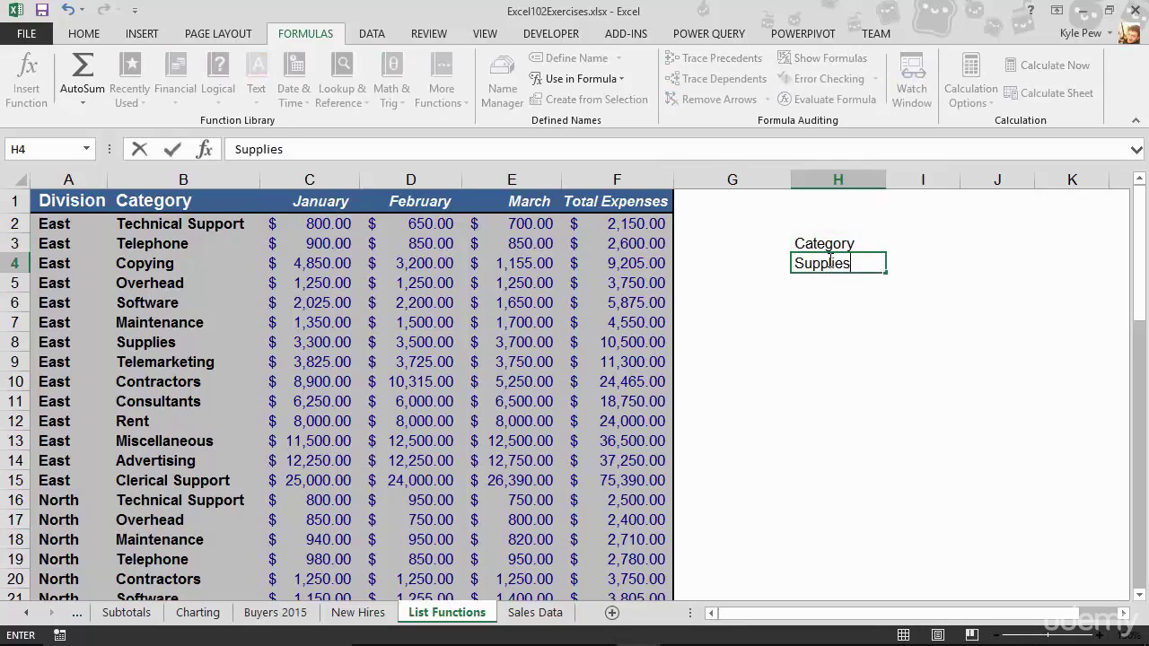
key(Return)
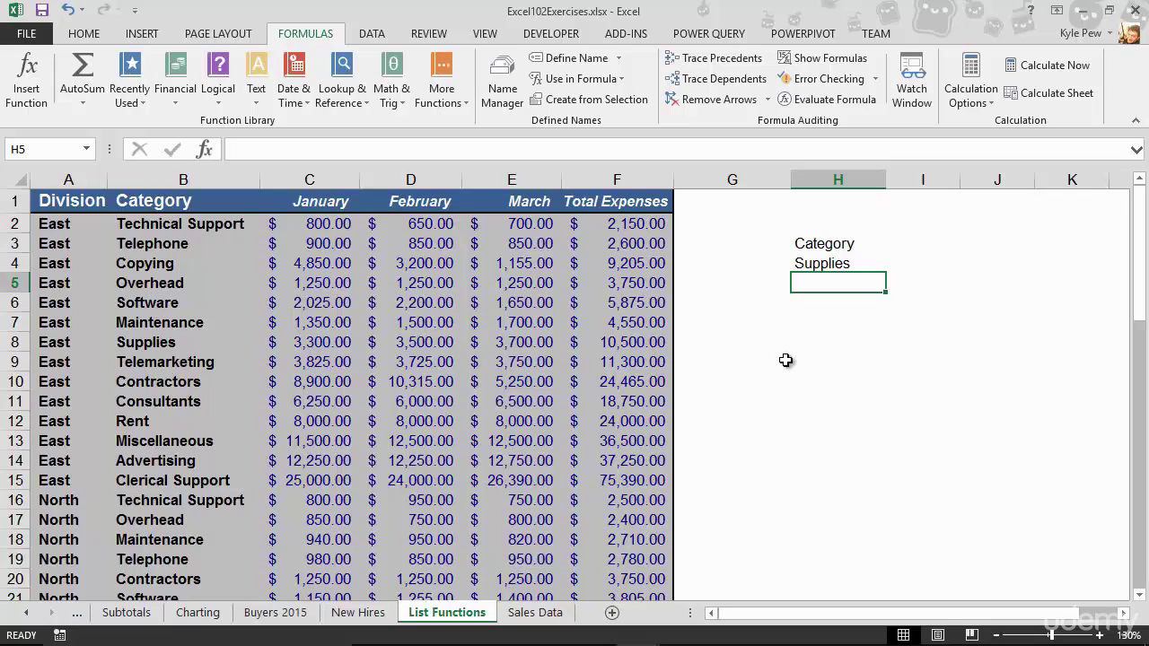
click(806, 252)
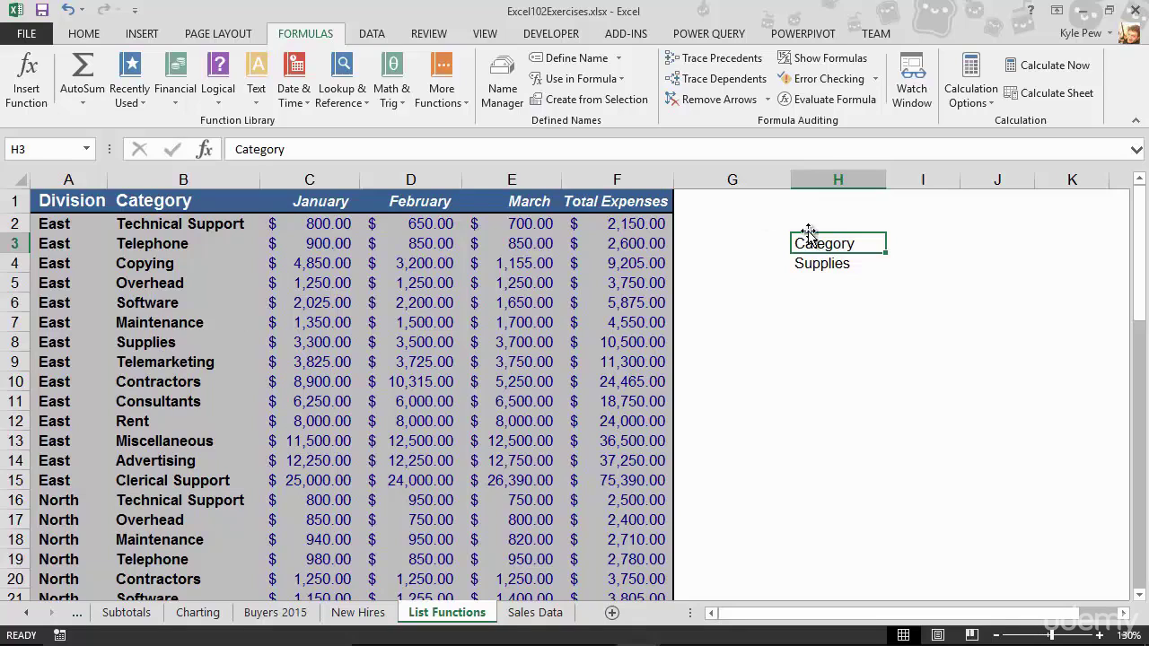
Step: Make the Category heading in H3 bold with a grey fill and a bottom border
click(86, 34)
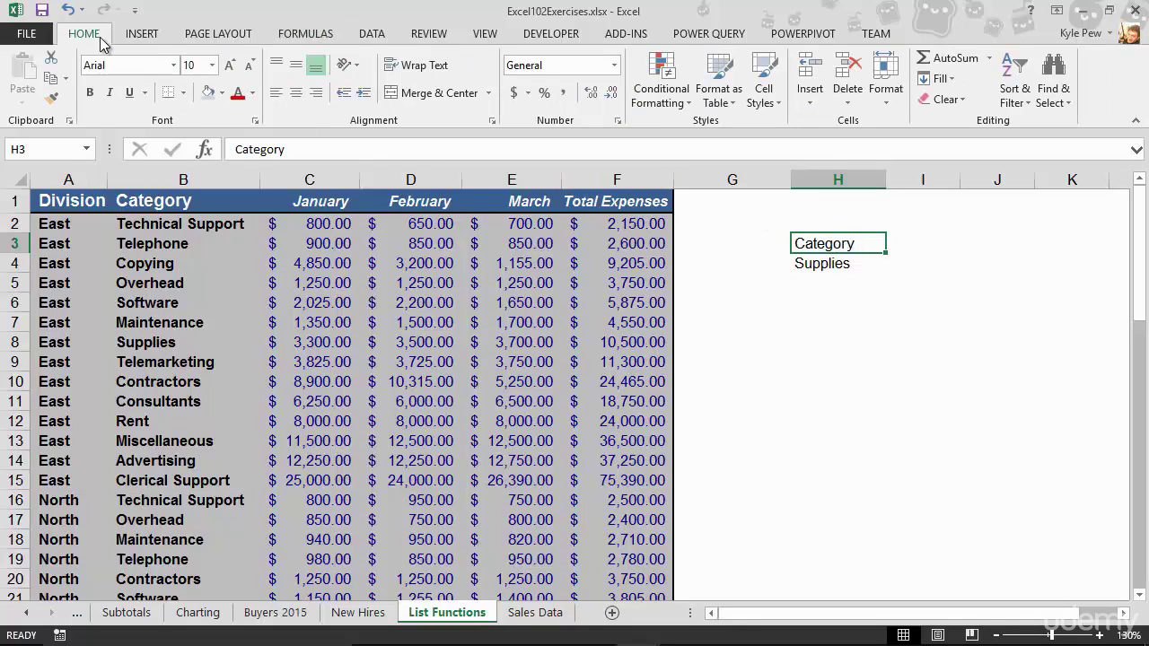
click(90, 93)
click(207, 93)
click(167, 93)
click(835, 281)
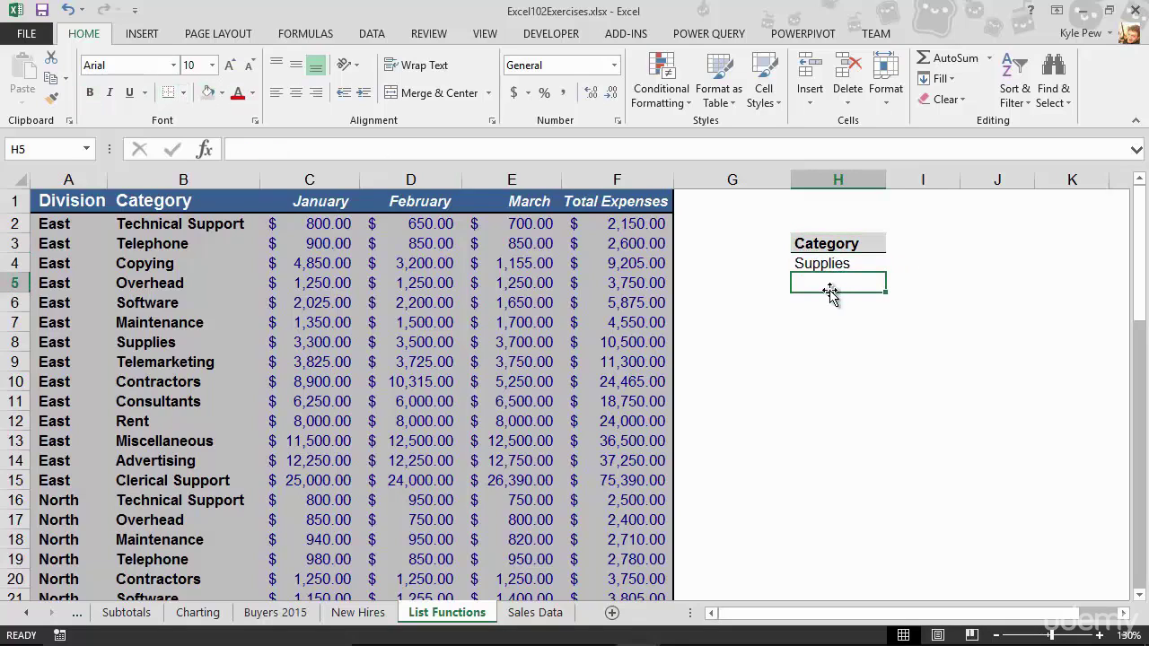
Step: Add 'Total Expense' in I3, copy H3's heading format onto it, and autofit column I
click(932, 244)
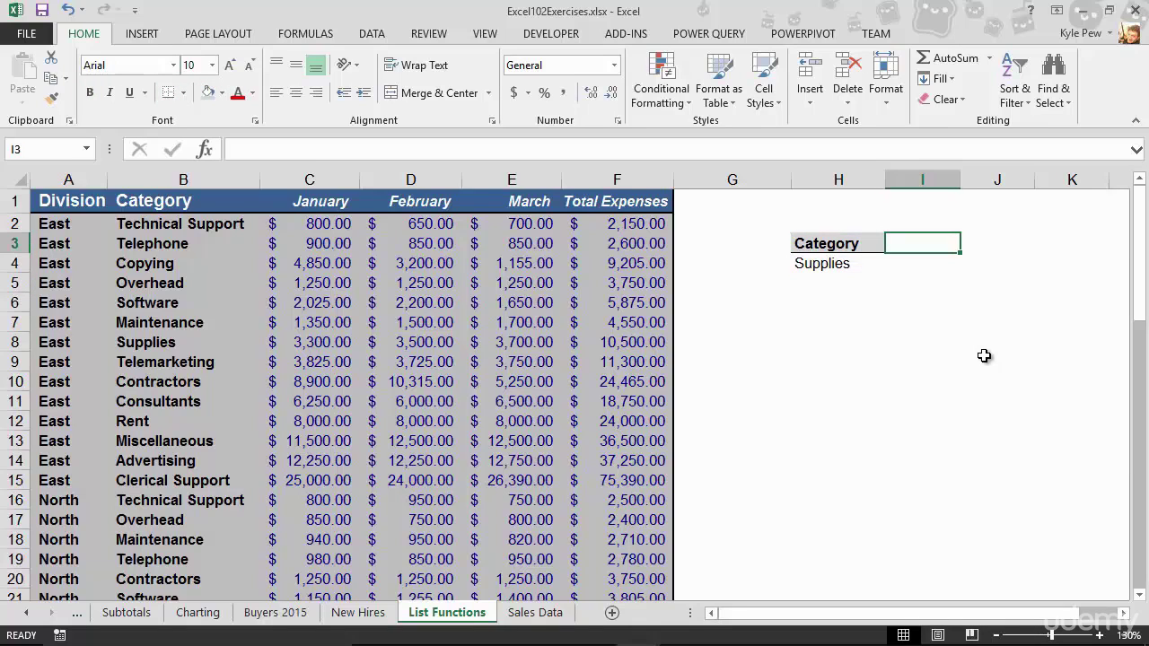
text(Tot)
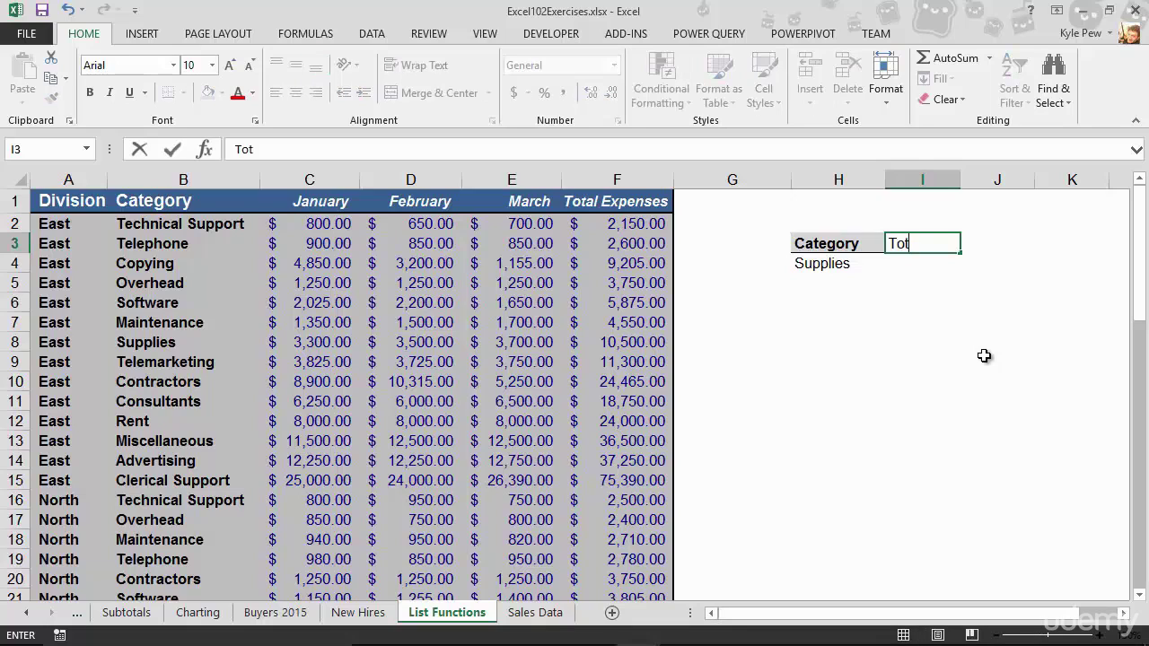
text(al Expense)
key(Return)
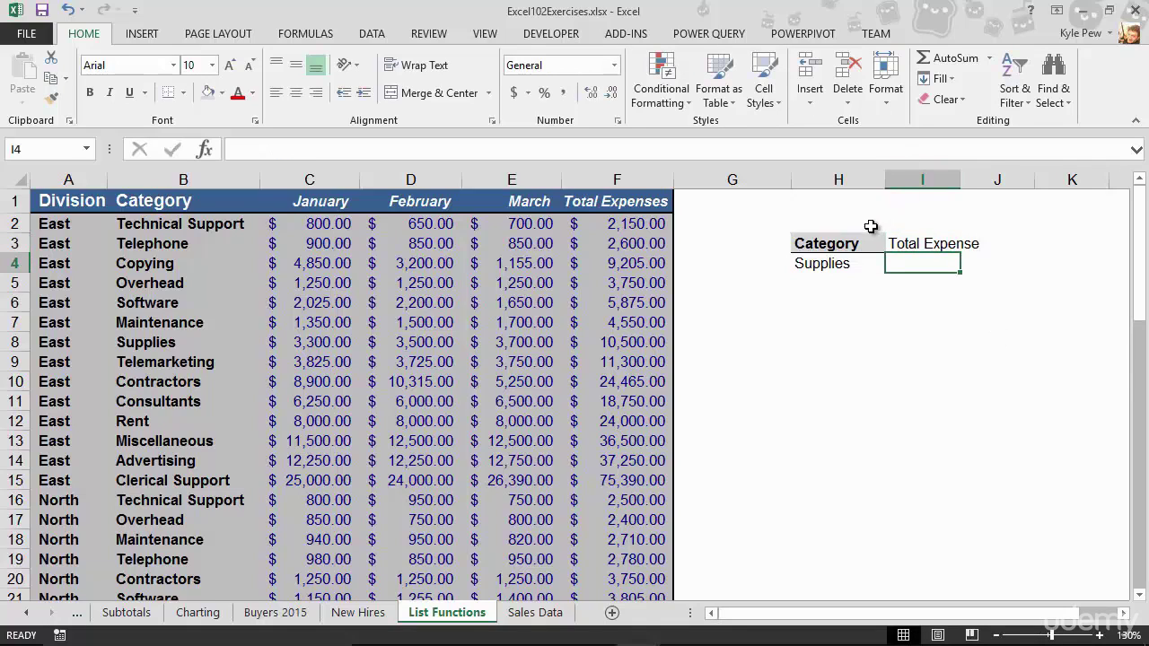
click(798, 248)
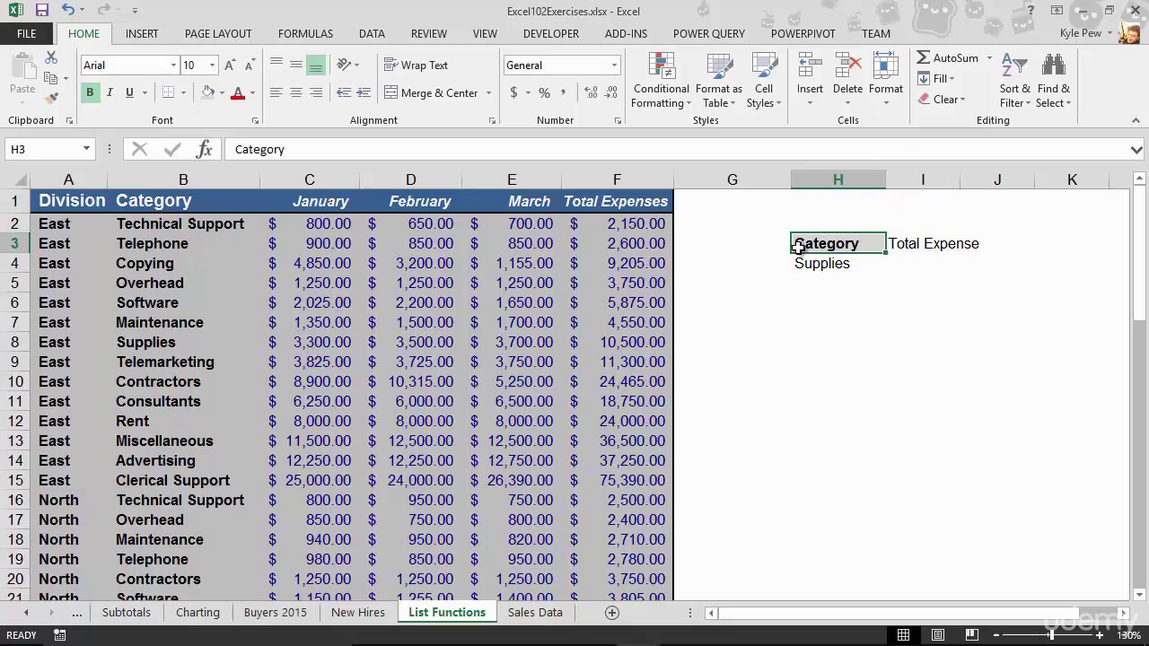
click(48, 104)
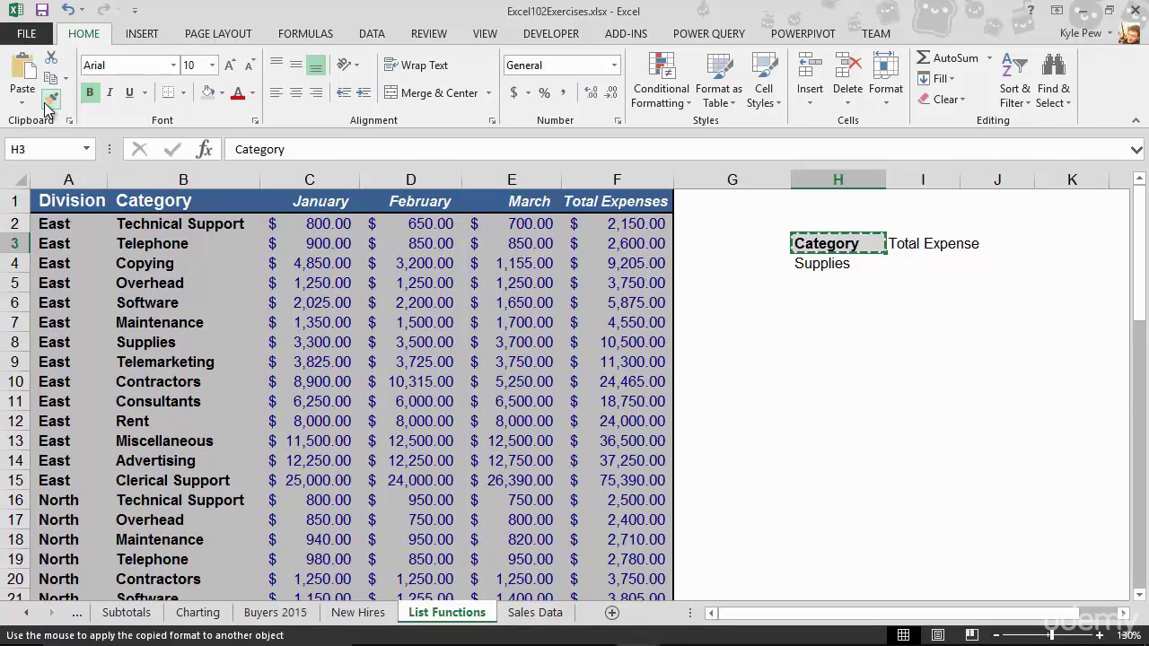
click(925, 242)
click(921, 265)
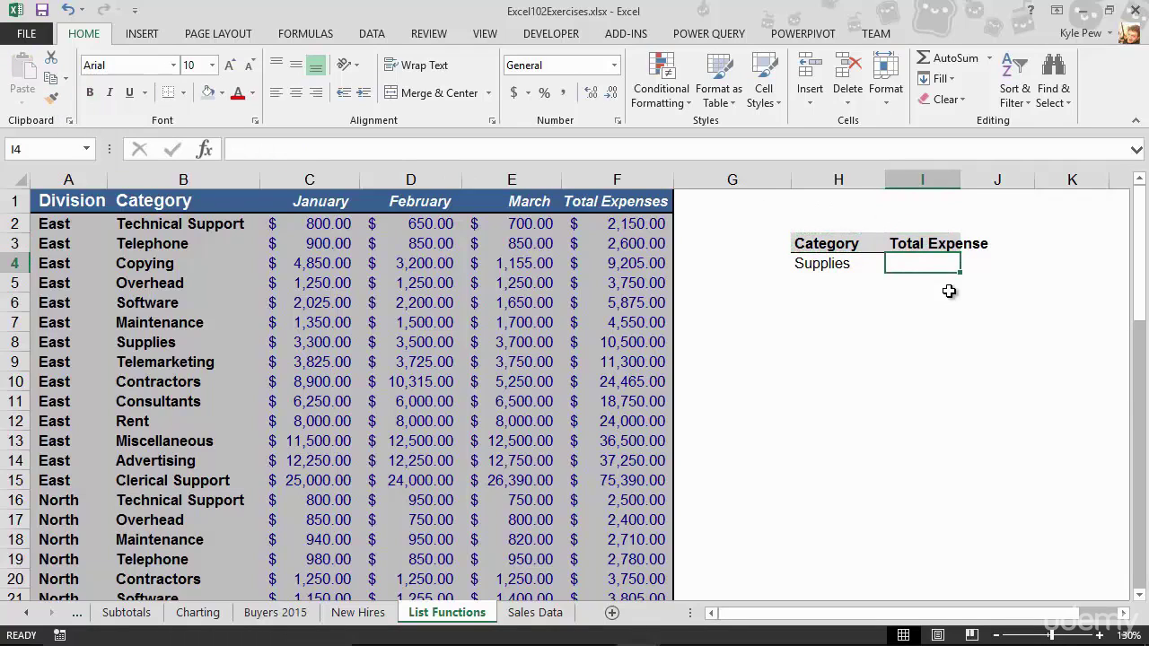
double_click(961, 180)
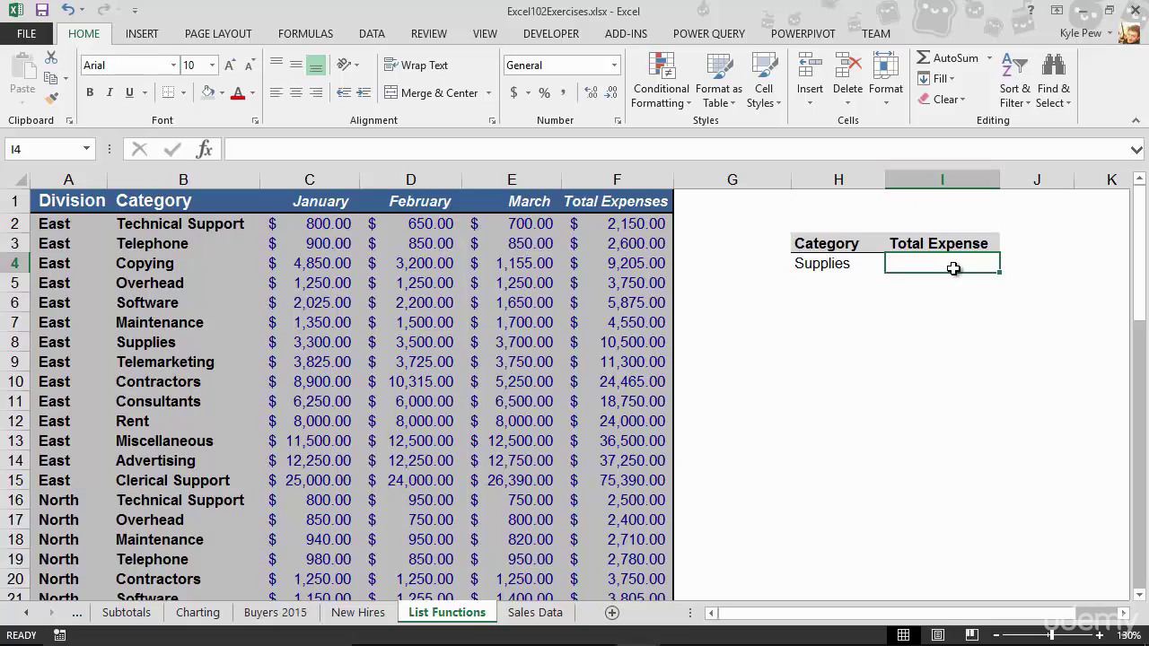
Step: Insert the DSUM function into I4 by searching 'dsum' in Insert Function
click(322, 38)
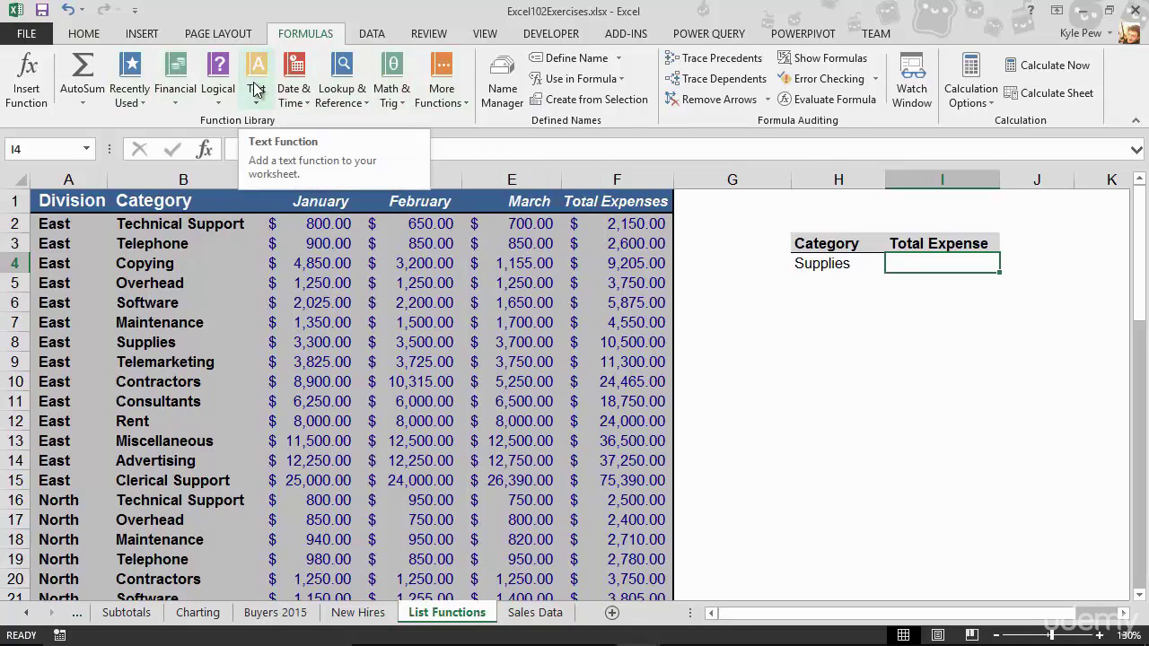
click(22, 79)
drag(455, 272, 253, 194)
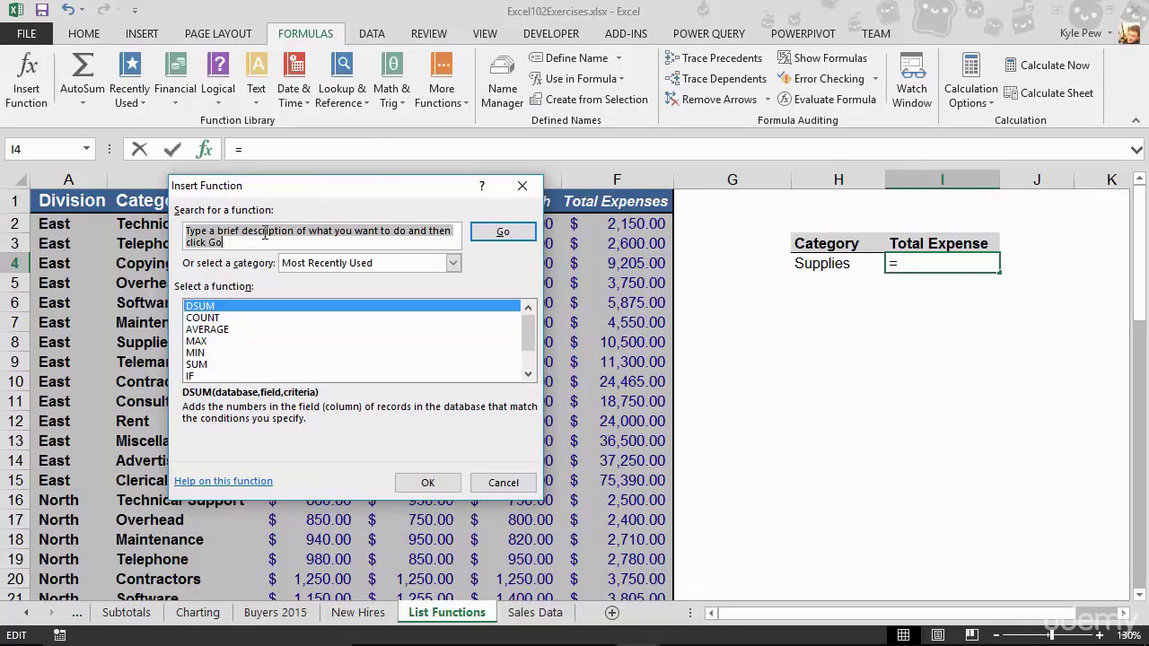
text(d)
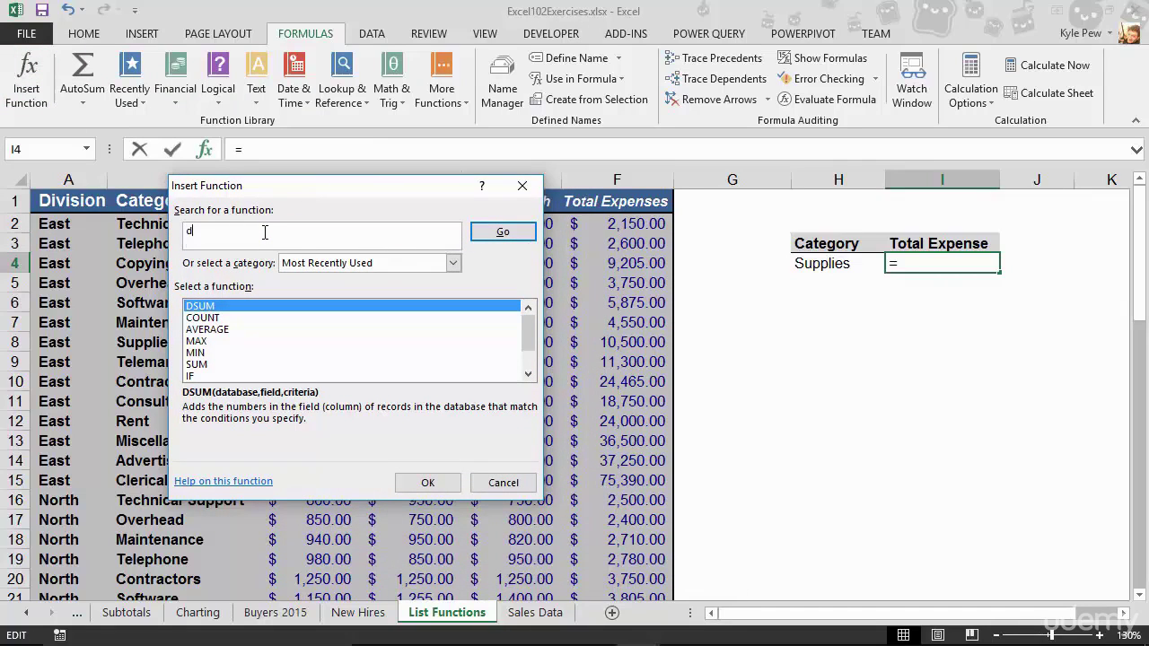
text(sum)
click(508, 233)
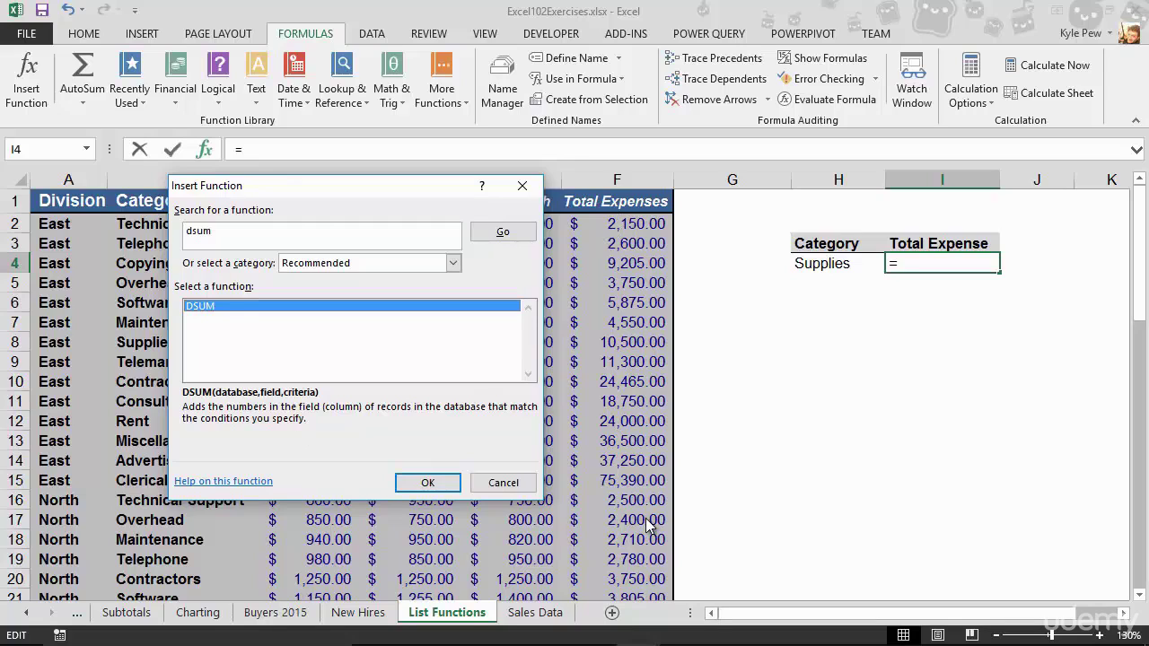
drag(274, 187, 375, 180)
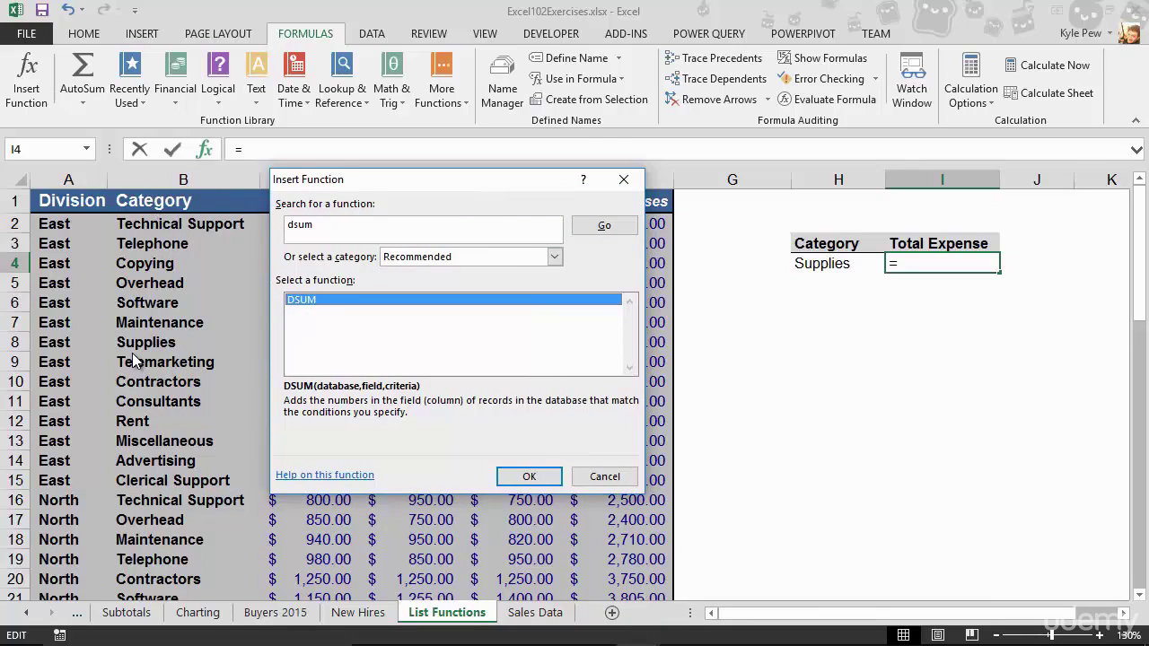
click(525, 476)
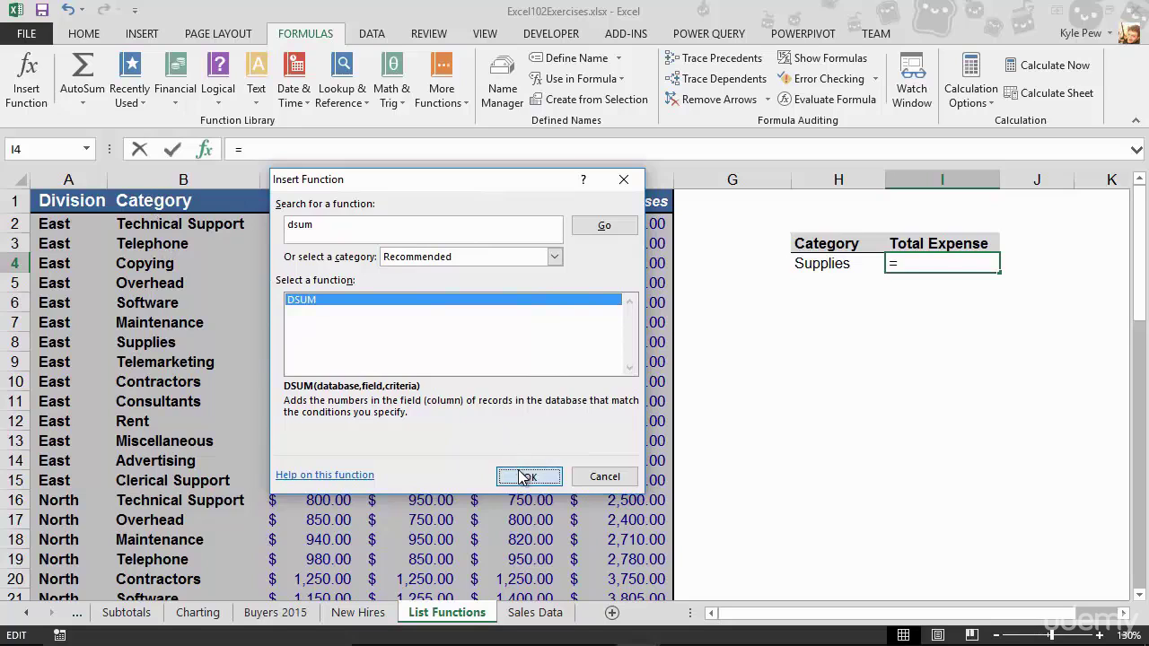
drag(477, 219, 567, 294)
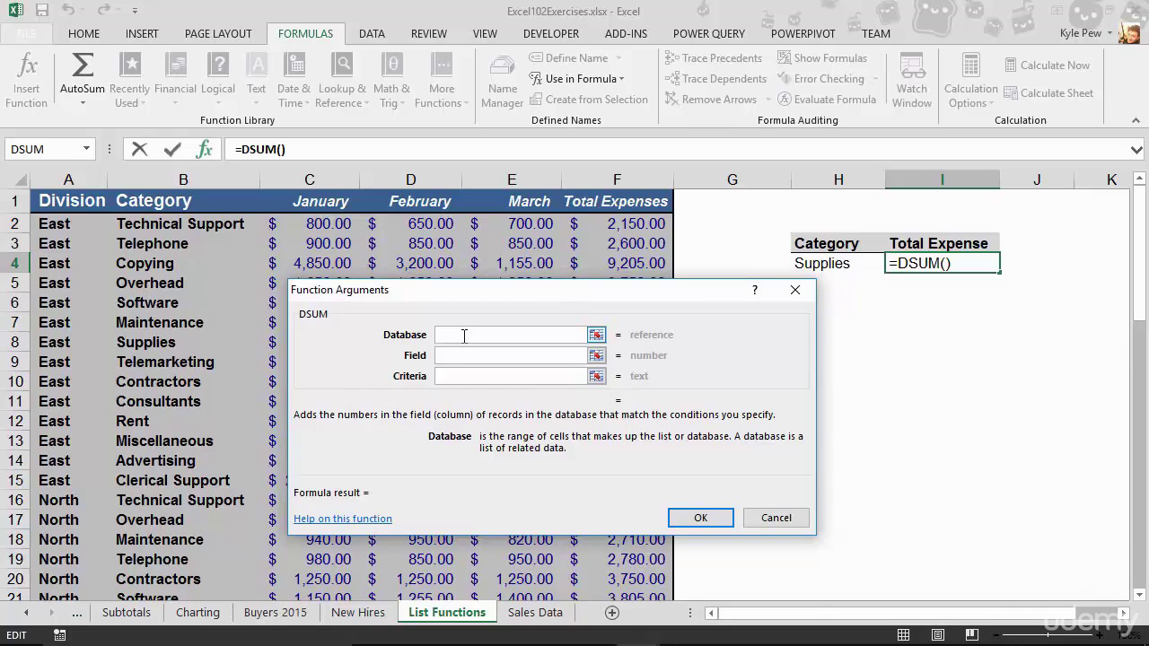
Step: Set the DSUM database to A1:F59 and its field to the Total Expenses header F1
click(60, 204)
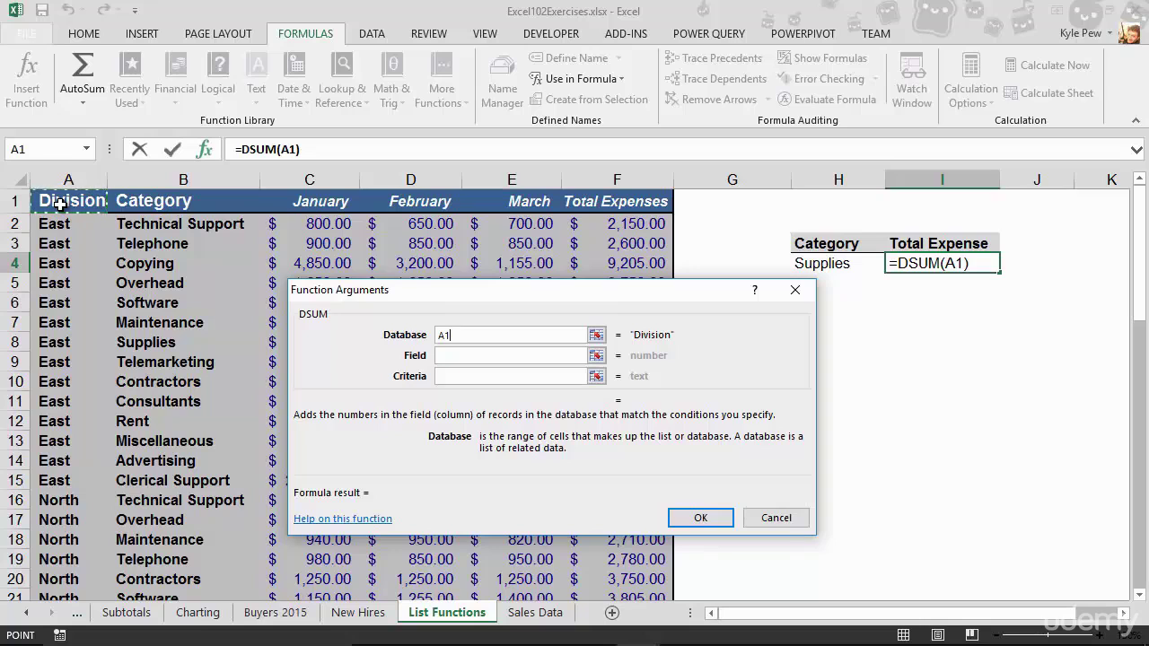
key(ctrl+shift+Down)
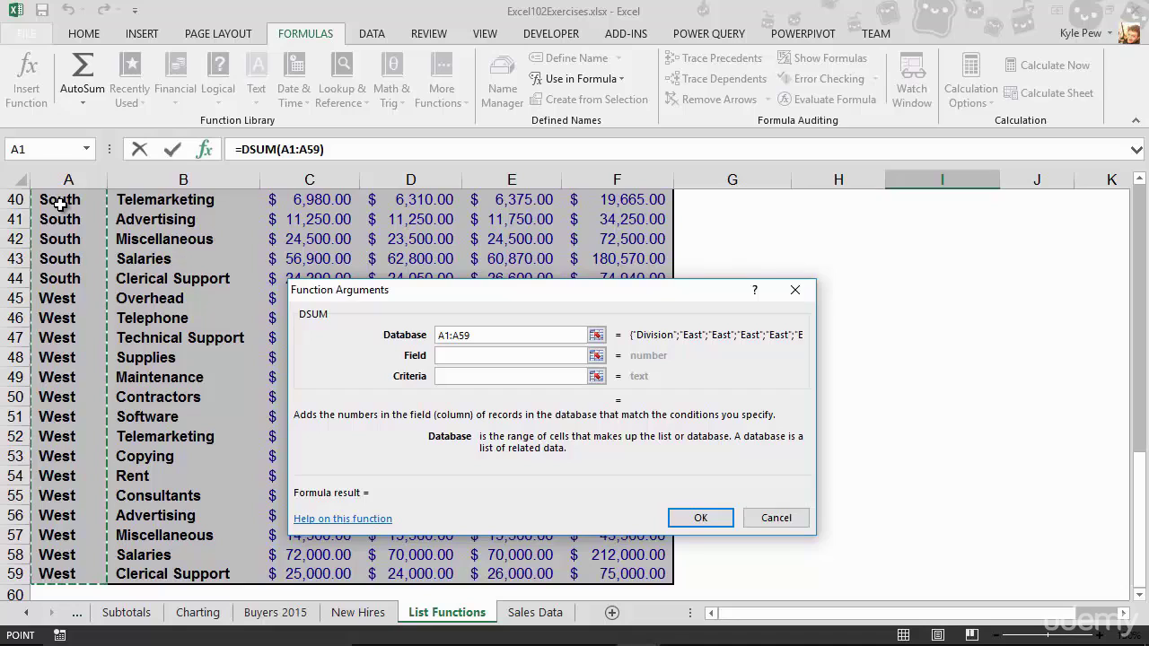
key(ctrl+shift+Right)
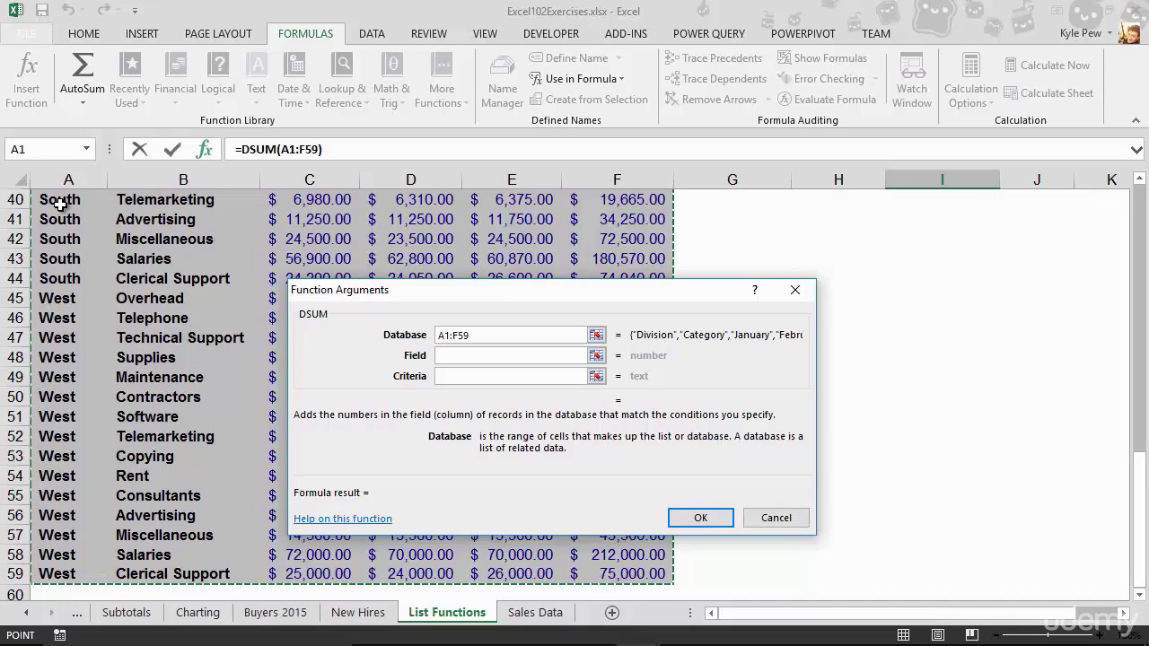
click(452, 353)
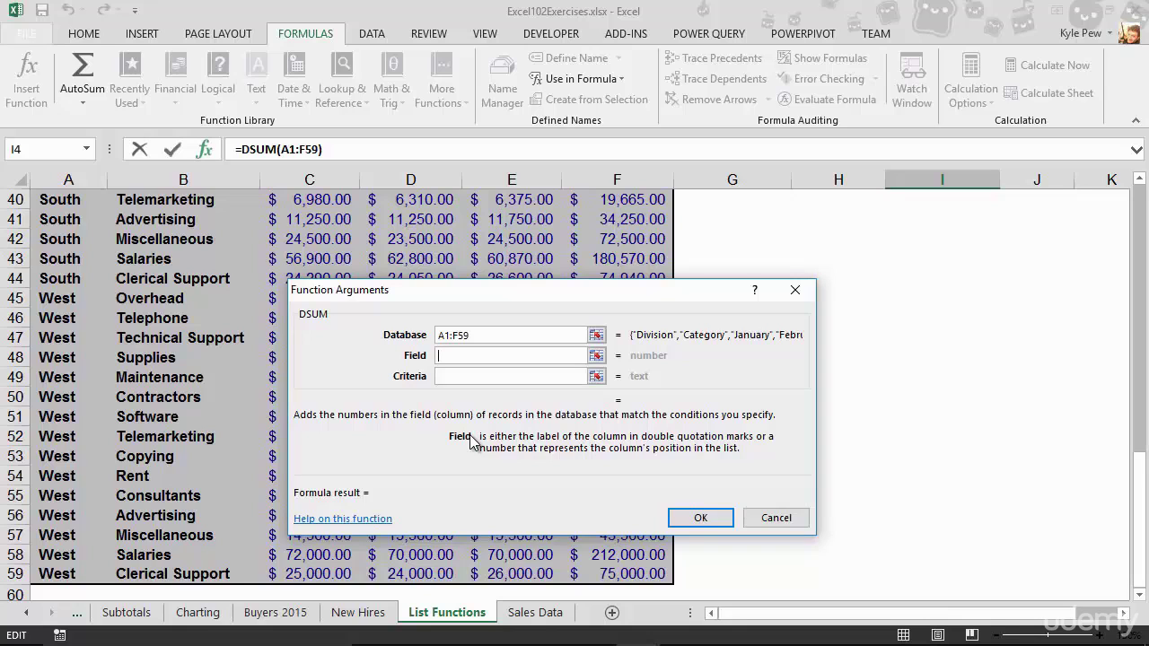
drag(1138, 498, 1142, 209)
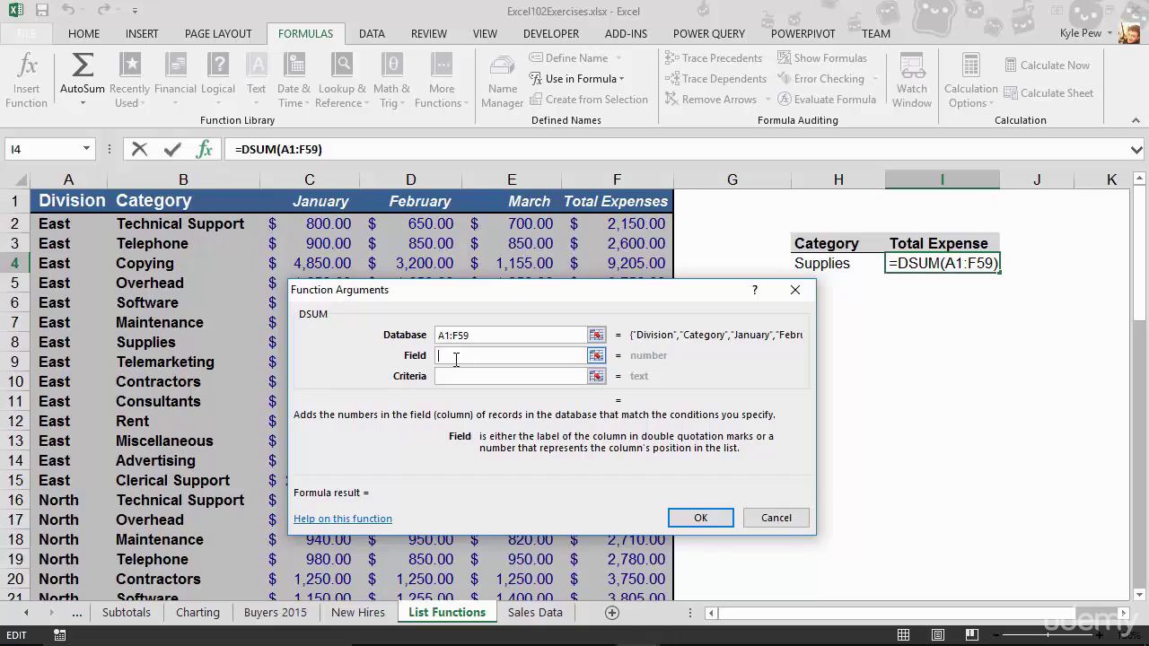
click(613, 203)
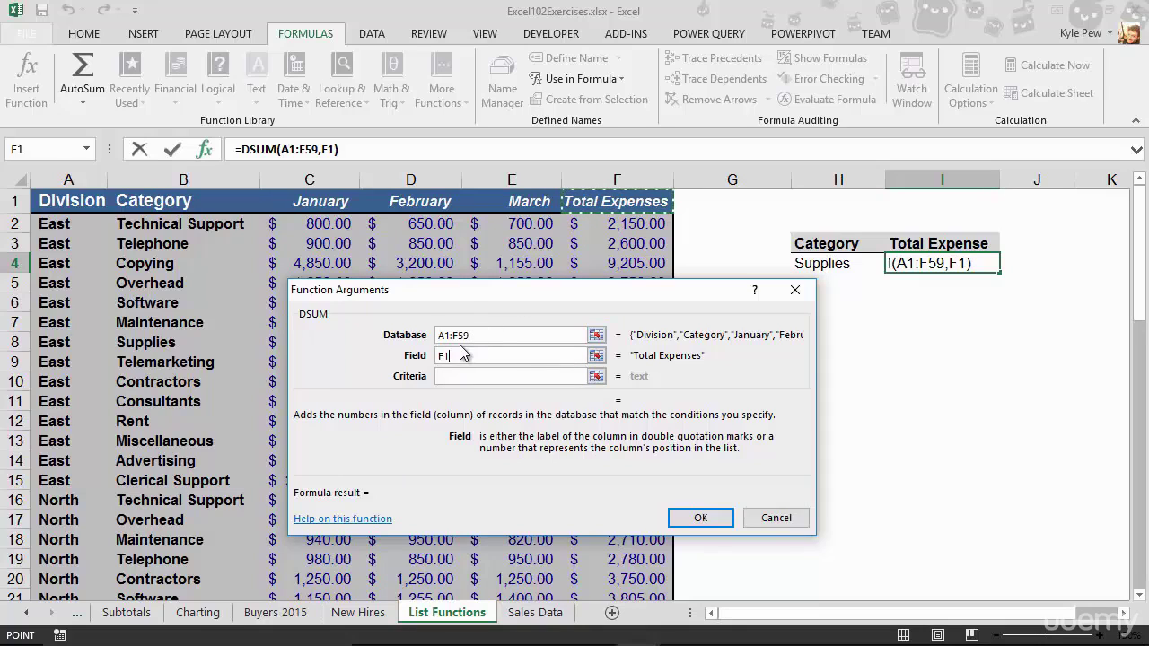
Step: Set the DSUM criteria to H3:H4, previewing a Supplies total of 25275
click(446, 377)
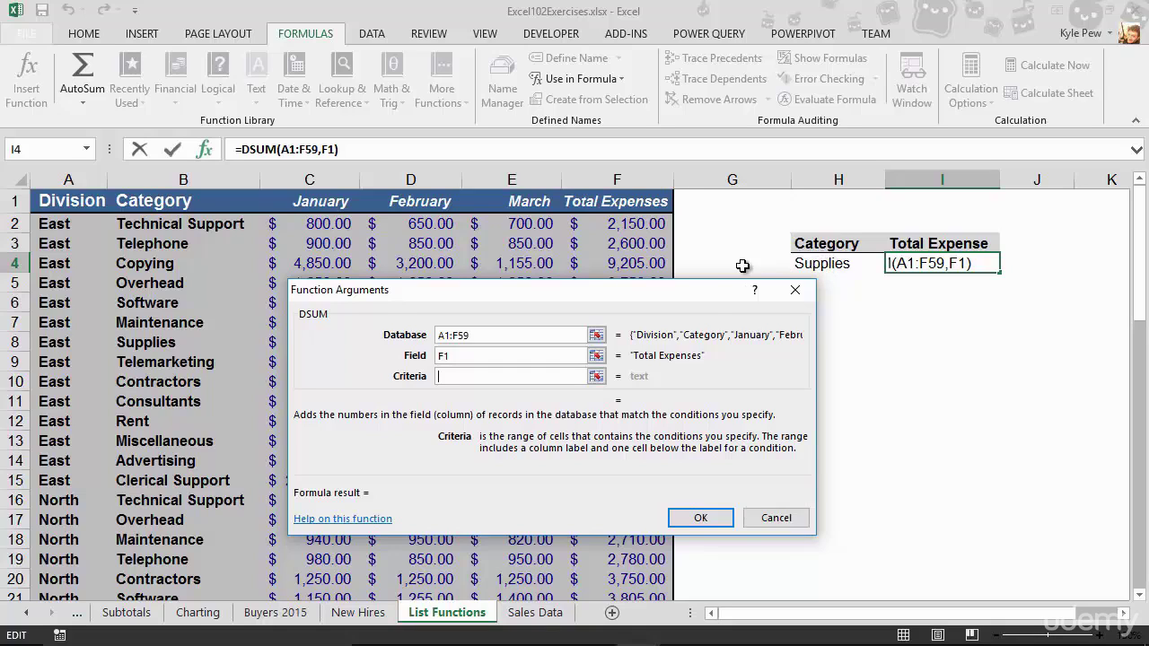
drag(679, 293, 647, 294)
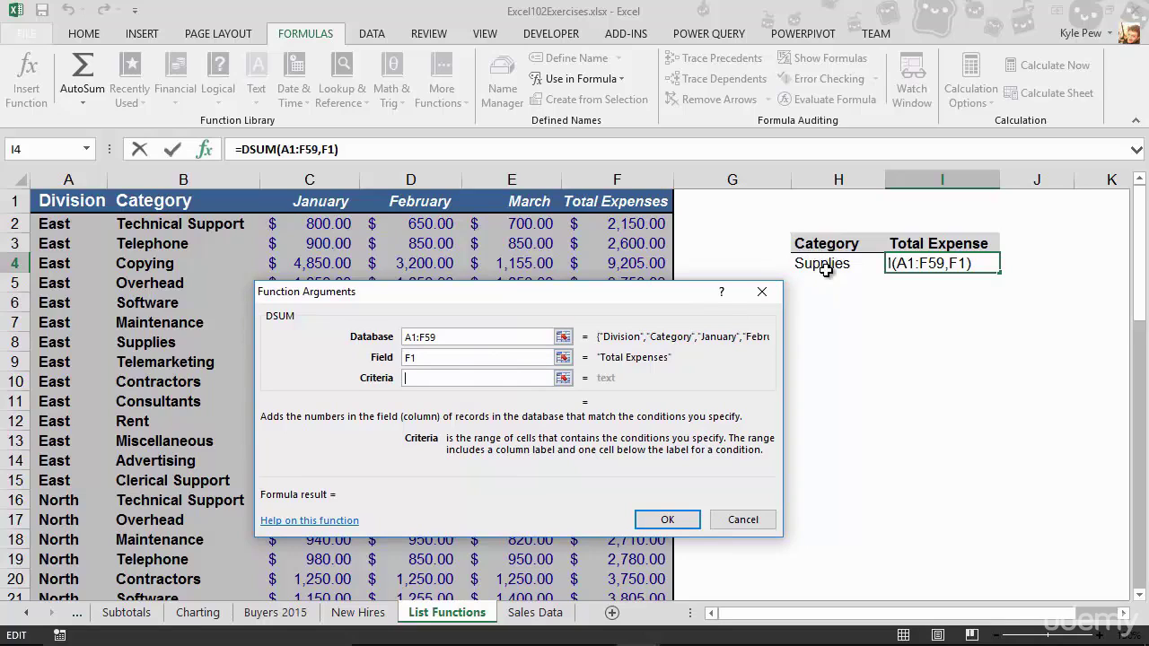
drag(827, 245, 825, 263)
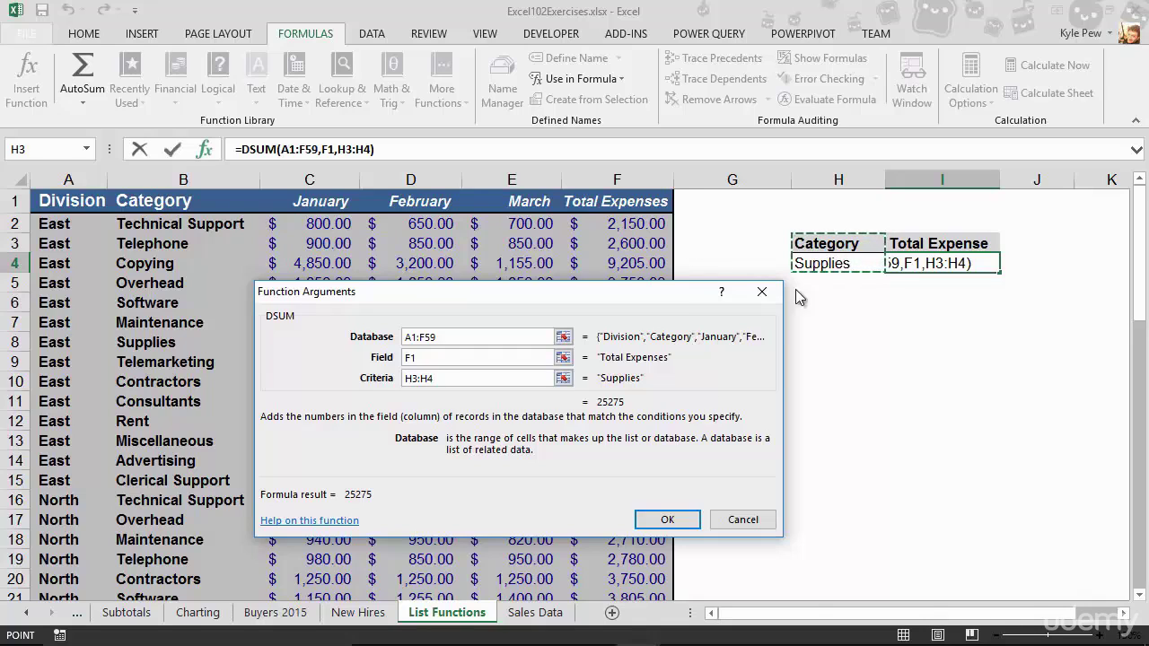
Step: Commit the DSUM formula in I4, then change H4 to 'Software' so the total becomes 17215
click(676, 521)
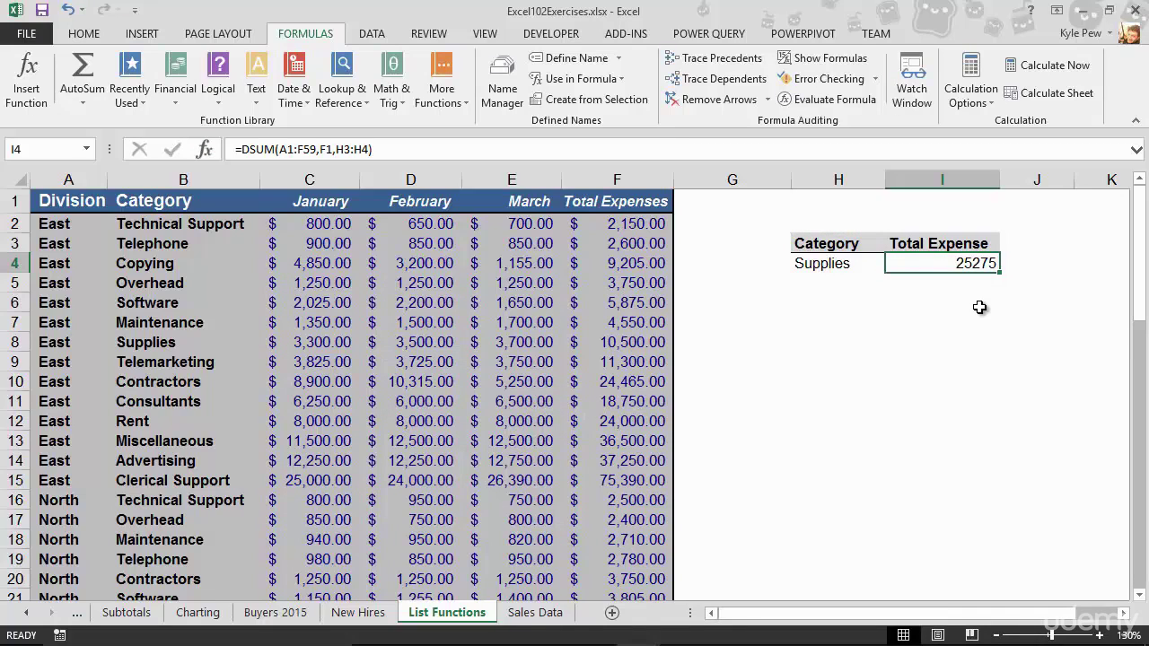
click(798, 262)
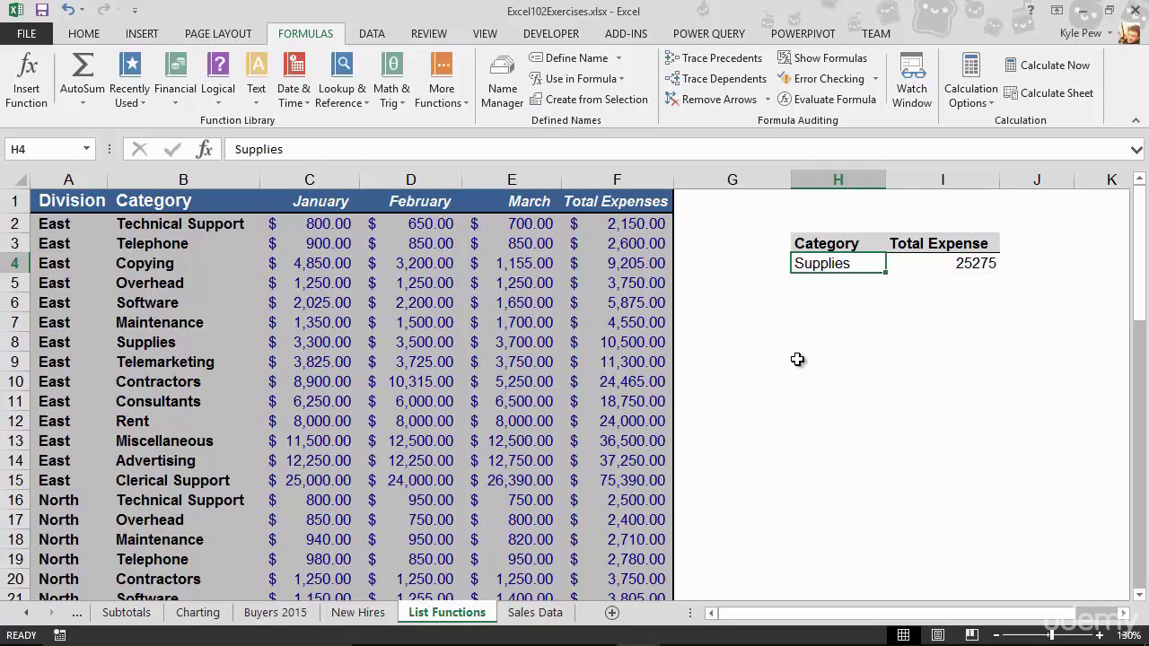
text(Software)
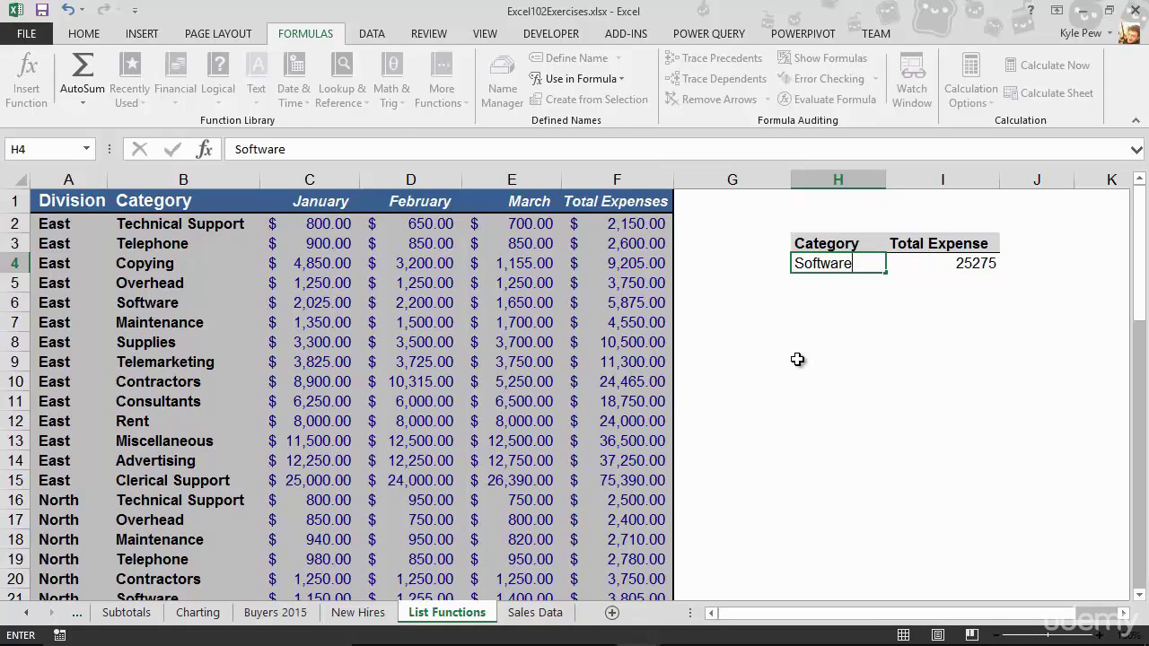
key(Return)
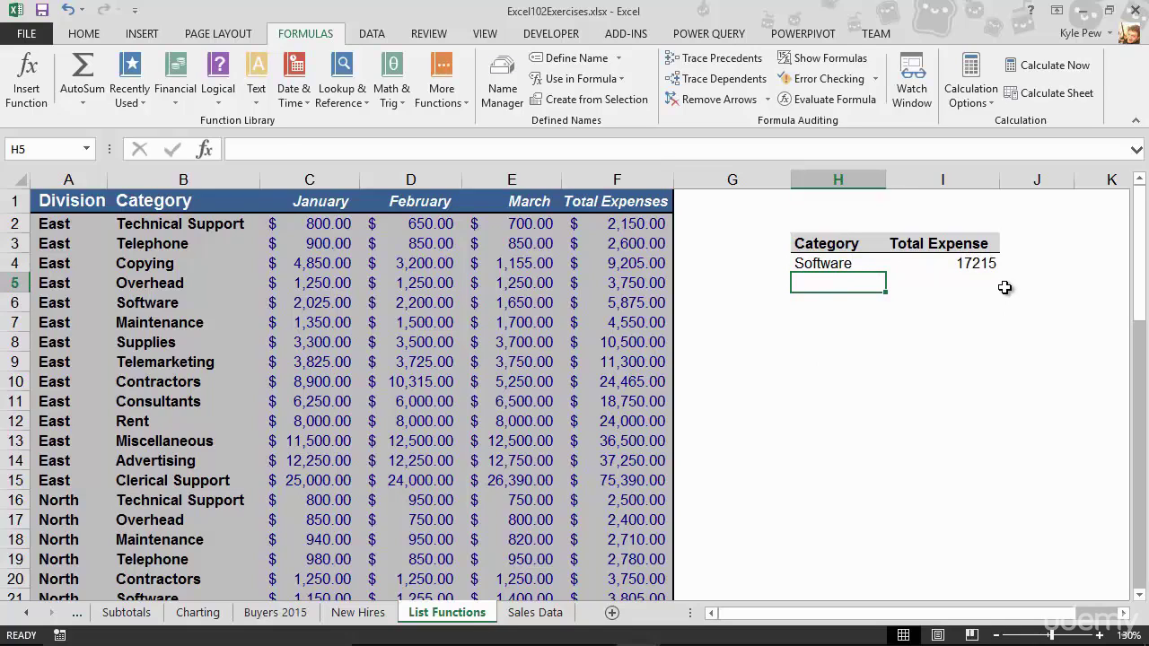